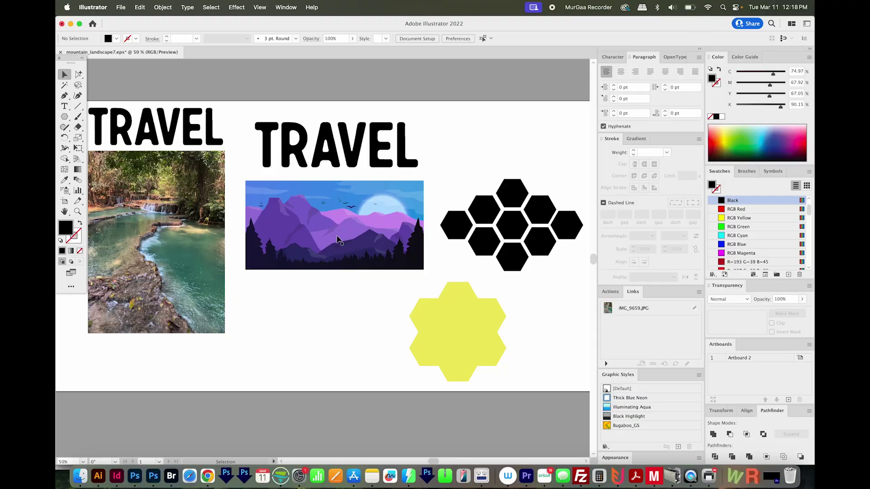
# Convert the group of black hexagons into a single compound path
pyautogui.moveTo(548, 202); pyautogui.dragTo(509, 192)
pyautogui.click(515, 129)
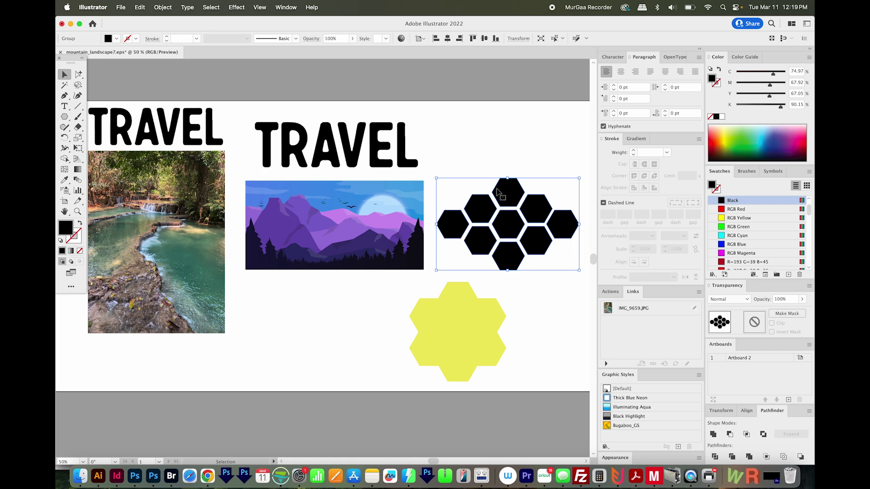
pyautogui.moveTo(500, 192); pyautogui.dragTo(499, 193)
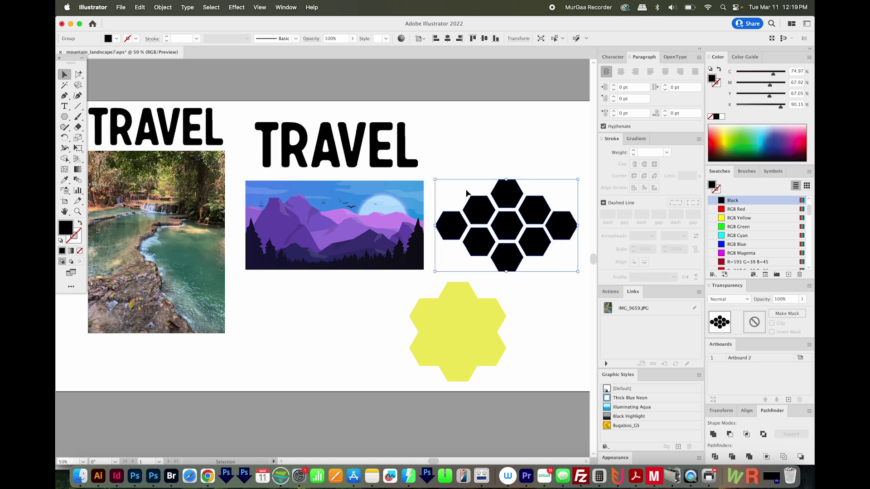
pyautogui.press('super+8')
pyautogui.click(163, 7)
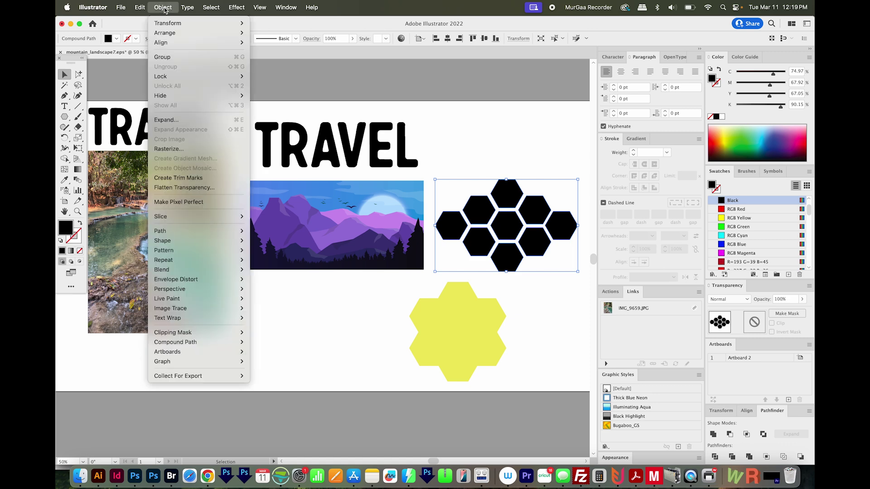
pyautogui.moveTo(210, 347)
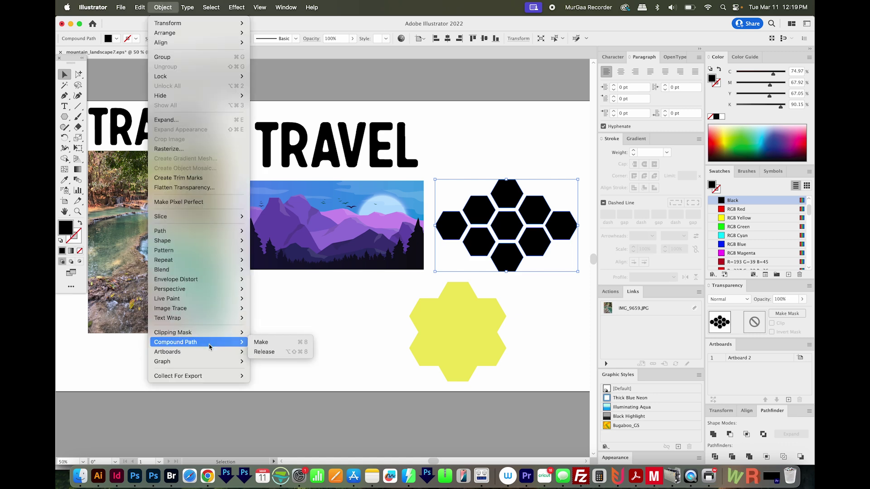
pyautogui.click(262, 343)
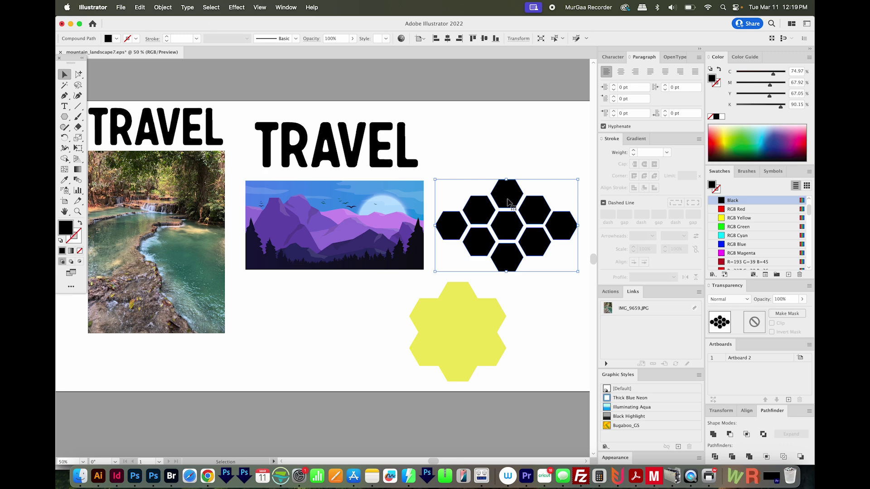
# Place the black hexagons over the mountain illustration, scaled down to fit inside it, and clip the illustration to them with a clipping mask
pyautogui.moveTo(511, 201); pyautogui.dragTo(338, 194)
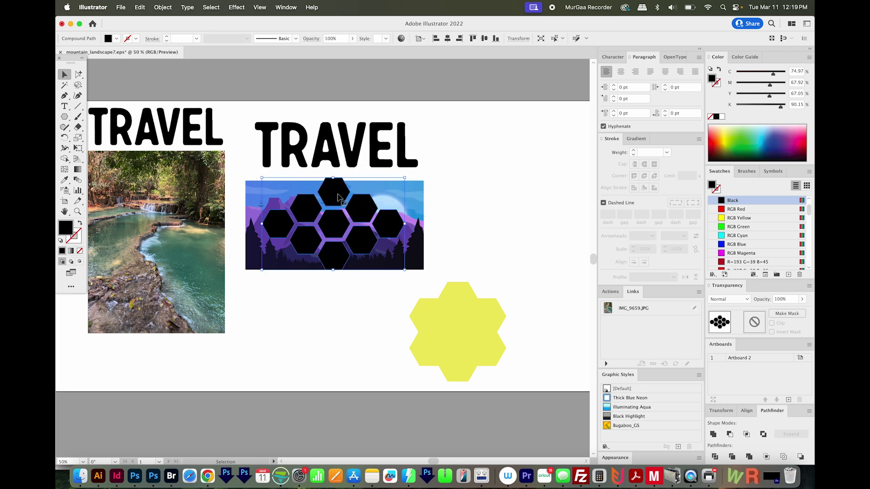
pyautogui.moveTo(405, 178); pyautogui.dragTo(395, 184)
pyautogui.keyDown('shift'); pyautogui.click(270, 249); pyautogui.keyUp('shift')
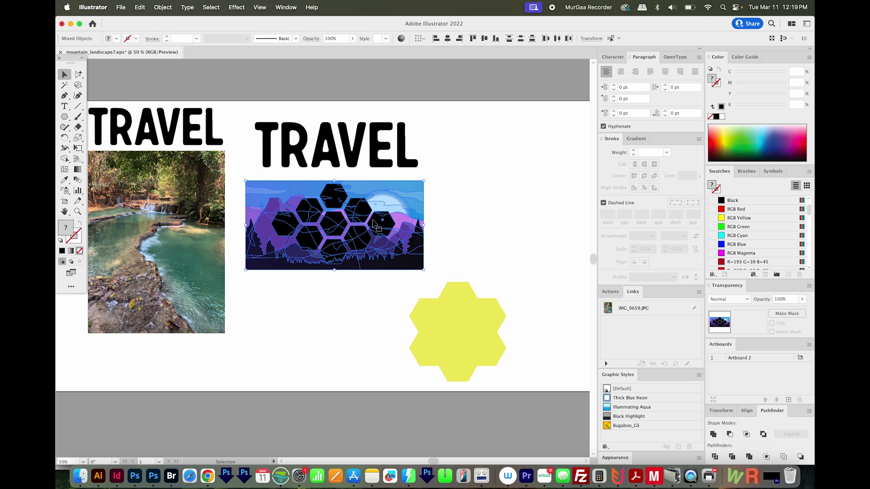
pyautogui.press('super+7')
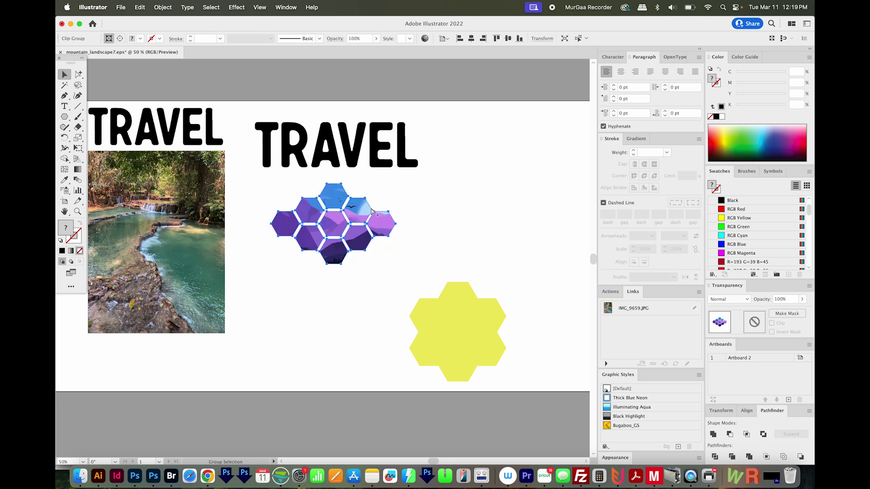
pyautogui.click(163, 8)
pyautogui.moveTo(190, 333)
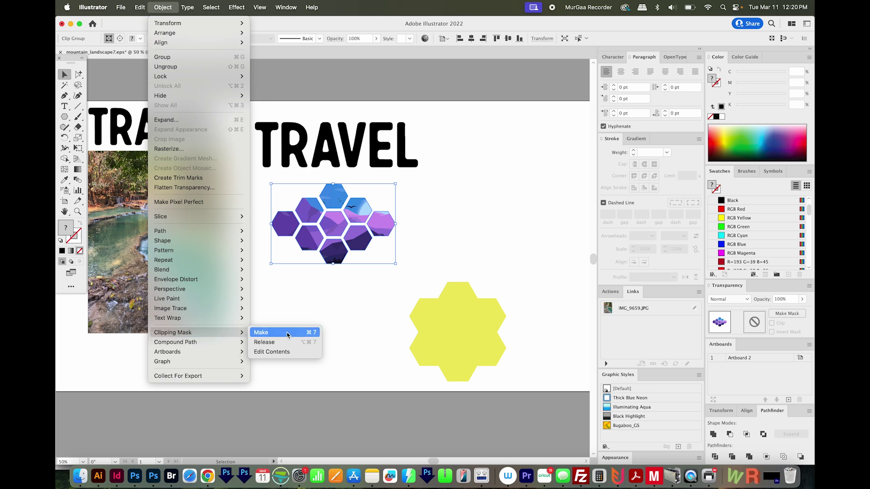
pyautogui.click(288, 333)
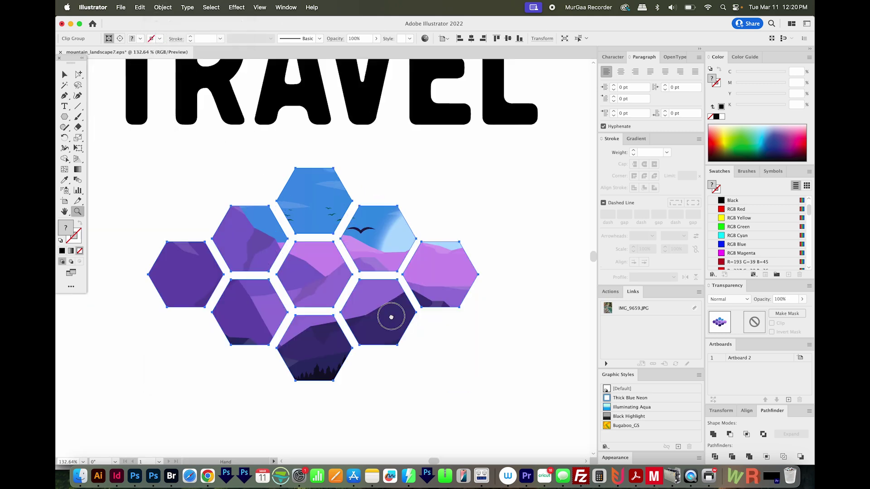
pyautogui.moveTo(390, 315); pyautogui.dragTo(403, 303)
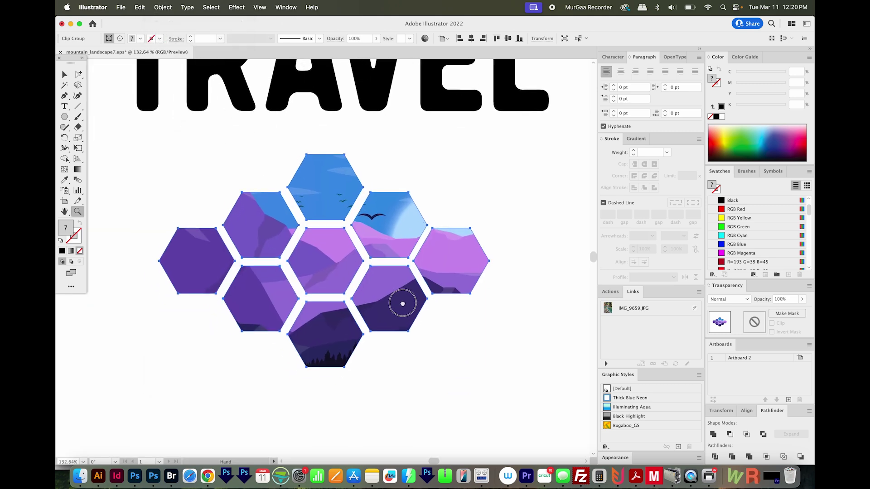
pyautogui.keyDown('alt'); pyautogui.click(403, 304); pyautogui.keyUp('alt')
pyautogui.keyDown('alt'); pyautogui.click(402, 304); pyautogui.keyUp('alt')
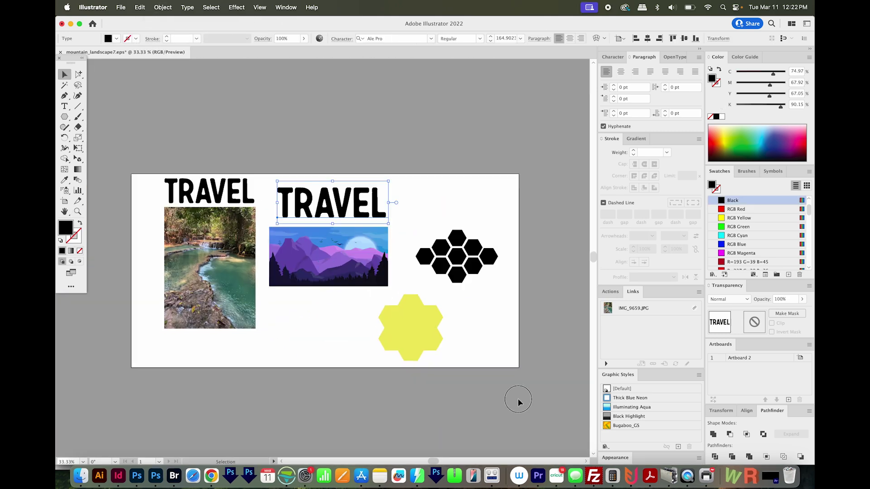
# Show the Layers panel and bring the TRAVEL text above the mountain illustration to the front of the stacking order
pyautogui.click(518, 403)
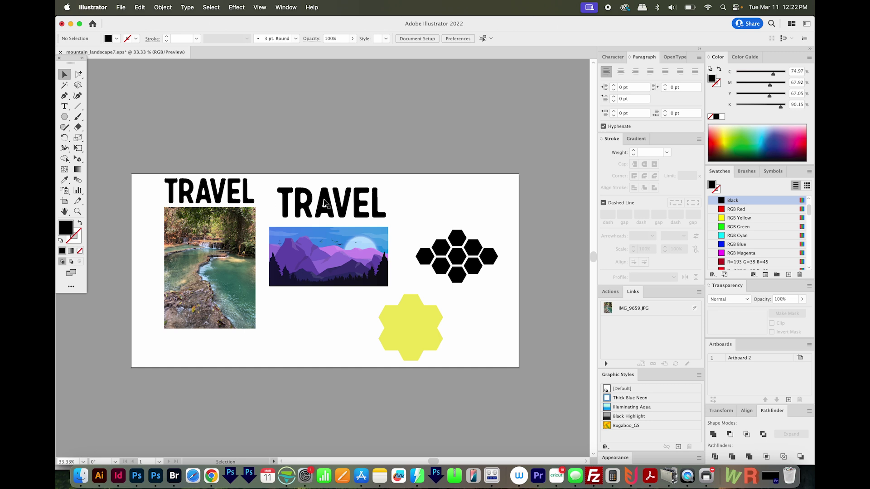
pyautogui.press('F7')
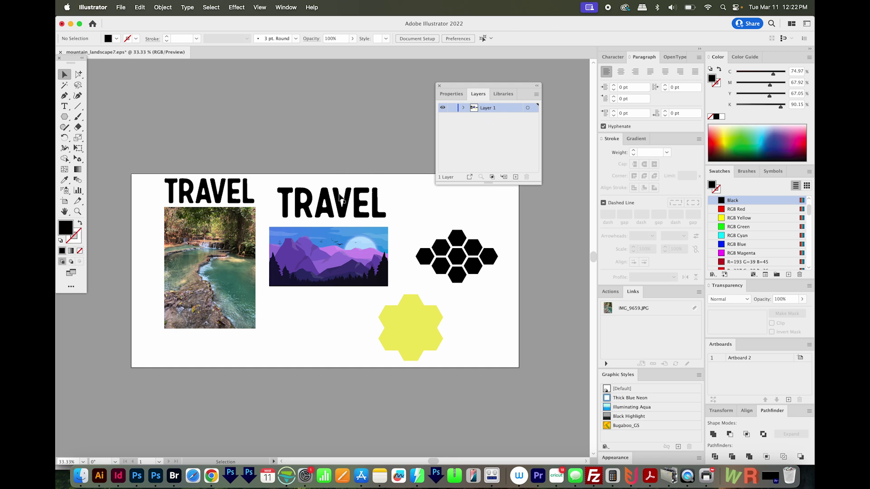
pyautogui.moveTo(341, 200); pyautogui.dragTo(341, 197)
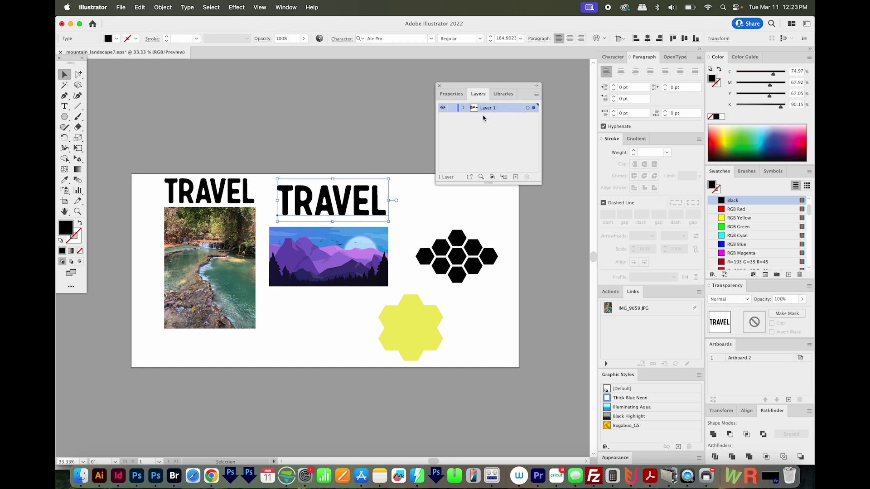
pyautogui.press('super+shift+b')
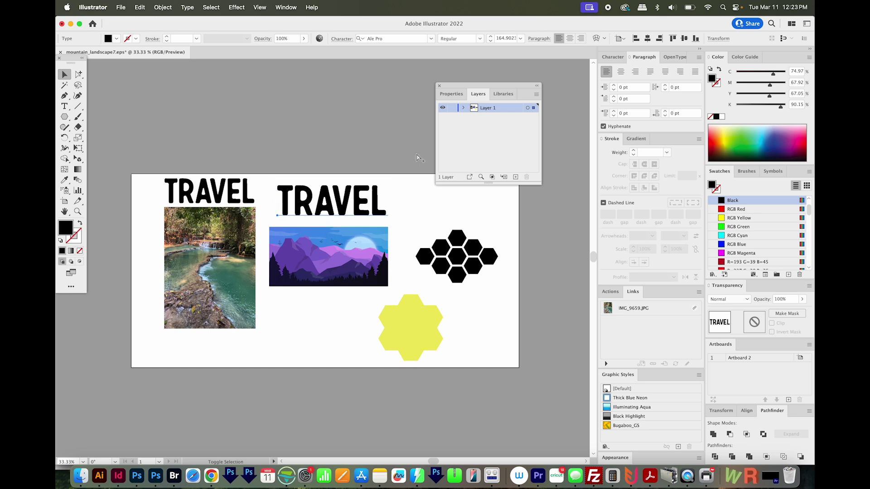
pyautogui.press('super+shift+b')
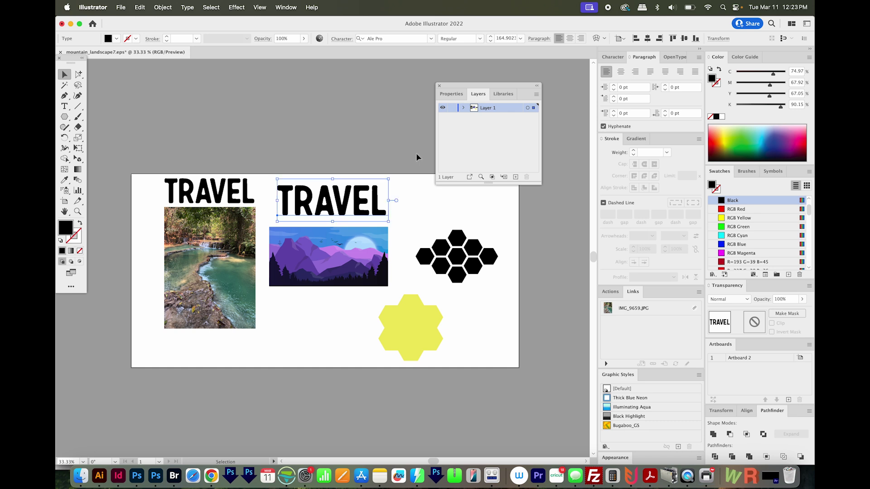
pyautogui.click(162, 7)
pyautogui.moveTo(177, 33)
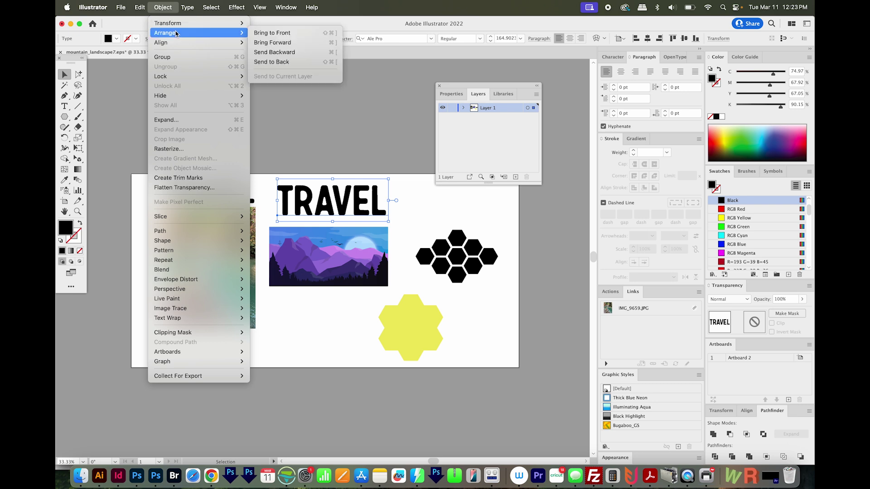
pyautogui.click(322, 39)
# Move the TRAVEL text onto the mountain illustration and clip the illustration to the lettering with a clipping mask
pyautogui.moveTo(346, 210); pyautogui.dragTo(339, 262)
pyautogui.moveTo(392, 196); pyautogui.dragTo(270, 286)
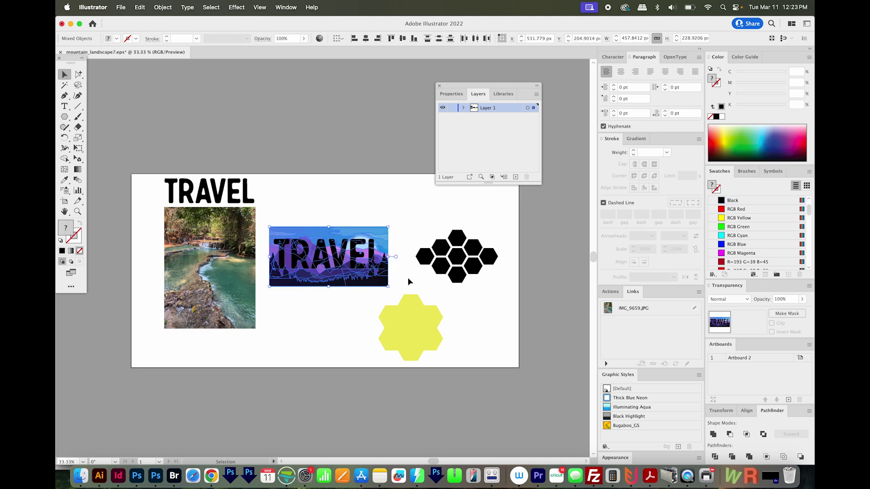
pyautogui.press('super+7')
pyautogui.moveTo(410, 294); pyautogui.dragTo(261, 221)
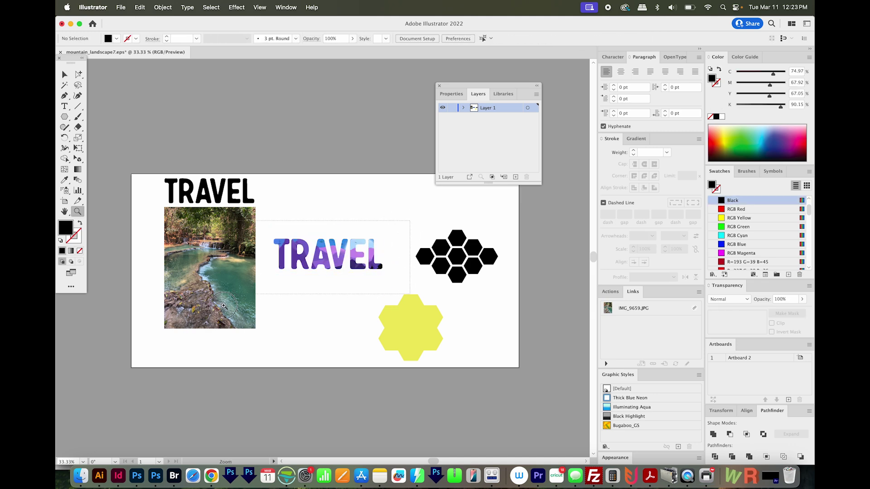
# Move the other TRAVEL text onto the waterfall photo and clip the photo to the lettering with a clipping mask
pyautogui.moveTo(304, 248); pyautogui.dragTo(385, 340)
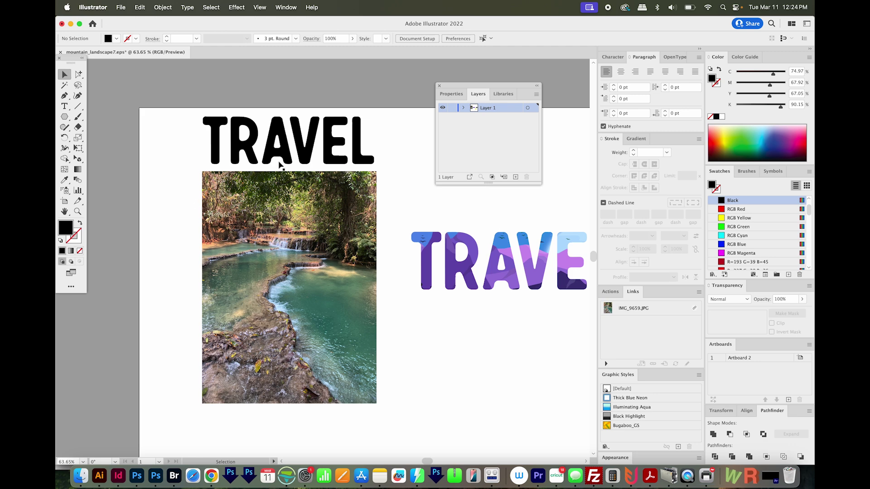
pyautogui.moveTo(279, 156); pyautogui.dragTo(277, 263)
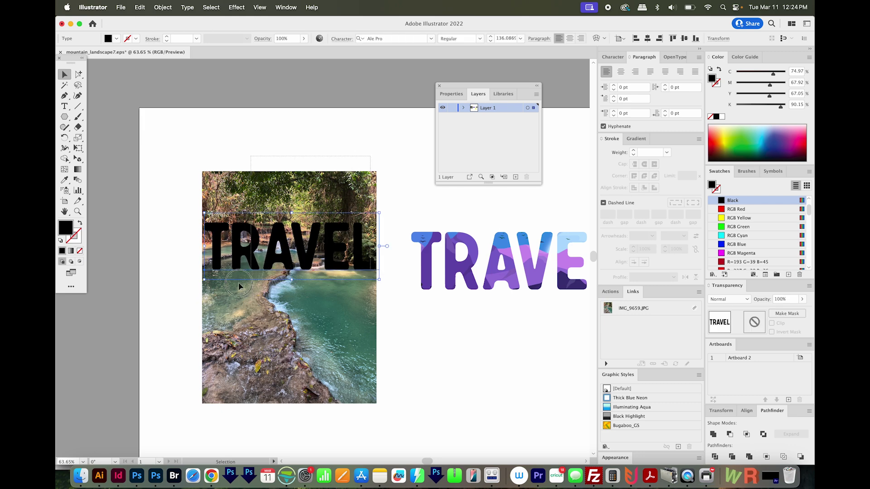
pyautogui.keyDown('shift'); pyautogui.click(203, 338); pyautogui.keyUp('shift')
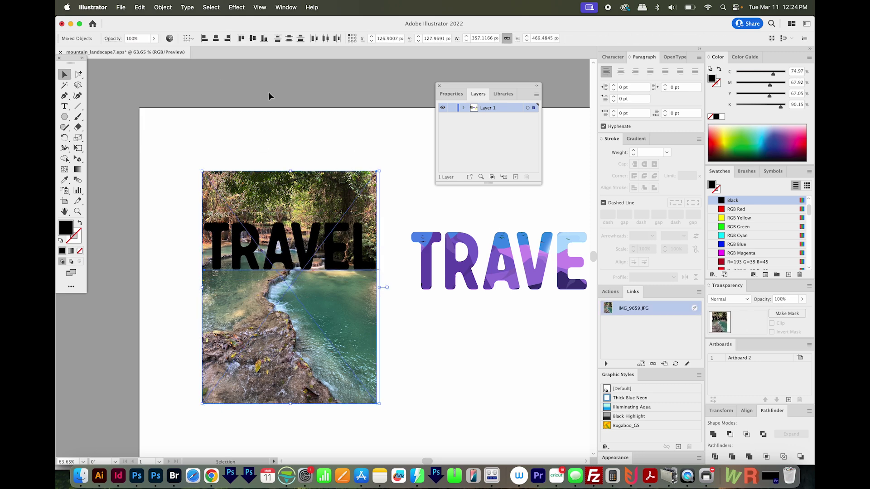
pyautogui.press('super+7')
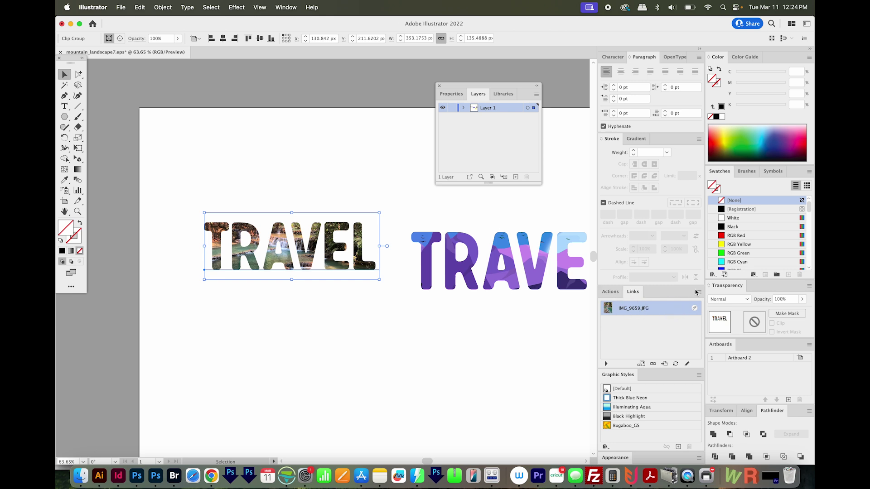
# Check the Embed Image(s) option for the linked photo IMG_9659.JPG, and select both clipped TRAVEL words for inspection
pyautogui.click(698, 293)
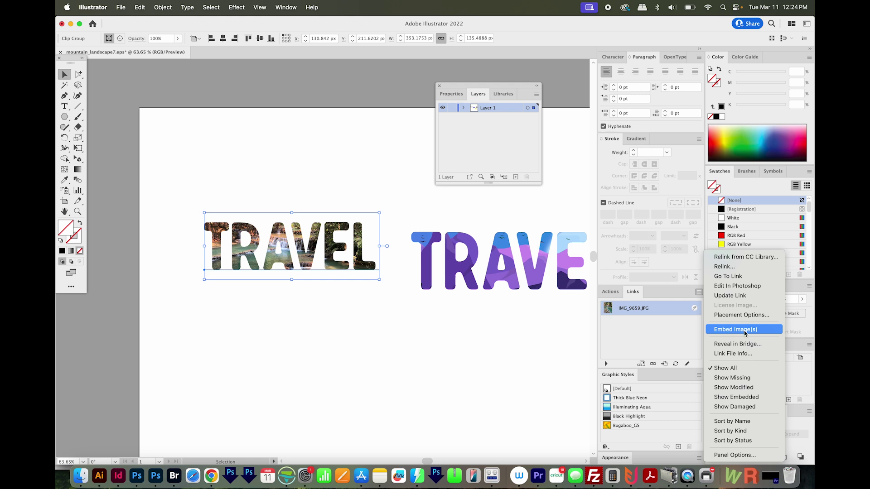
pyautogui.click(655, 330)
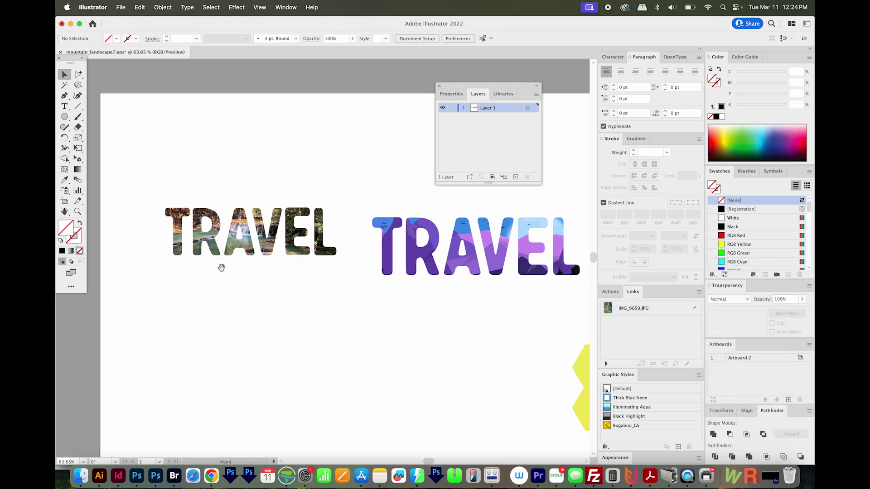
pyautogui.moveTo(223, 269); pyautogui.dragTo(85, 242)
pyautogui.moveTo(319, 171); pyautogui.dragTo(148, 281)
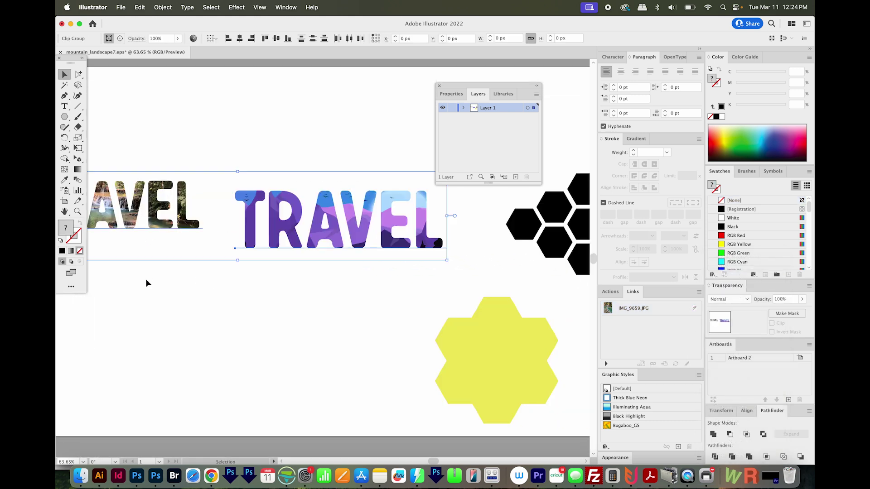
pyautogui.click(145, 280)
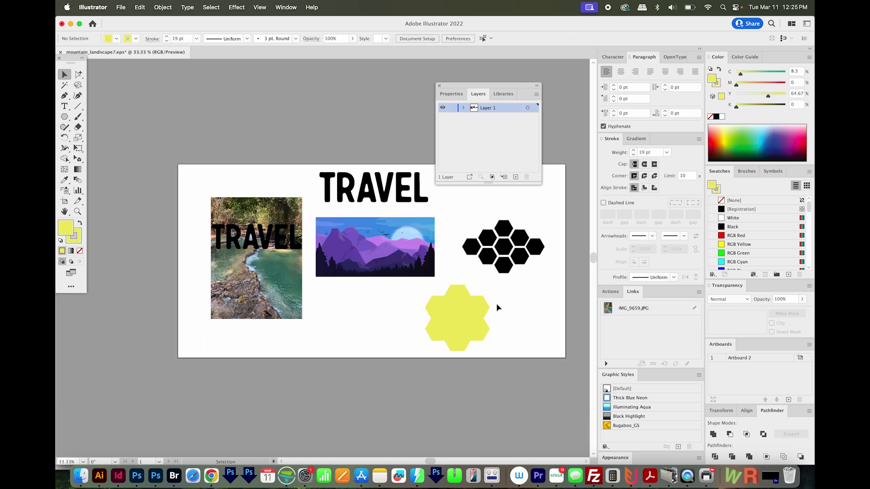
# Place the yellow hexagon group in front of the mountain illustration and scale it down to fit within the illustration's height
pyautogui.moveTo(497, 308); pyautogui.dragTo(423, 355)
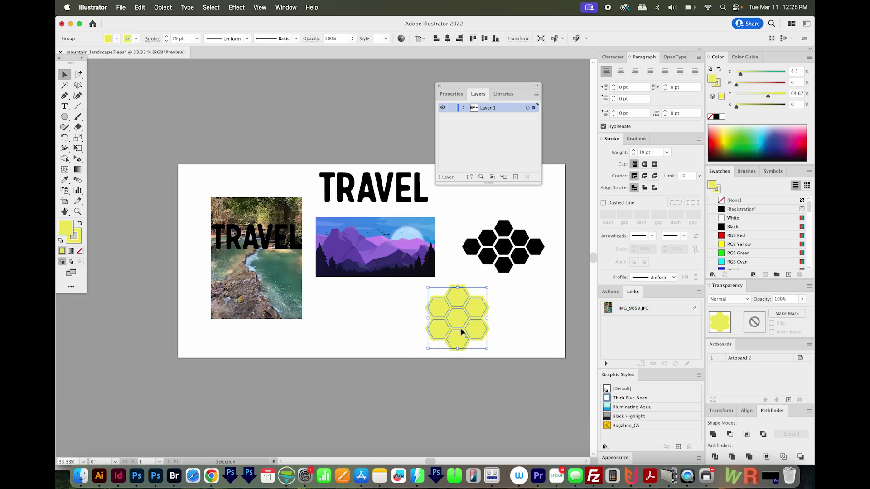
pyautogui.press('z')
pyautogui.moveTo(502, 226); pyautogui.dragTo(399, 398)
pyautogui.press('space')
pyautogui.press('space')
pyautogui.moveTo(396, 289); pyautogui.dragTo(440, 357)
pyautogui.press('v')
pyautogui.moveTo(489, 382); pyautogui.dragTo(453, 295)
pyautogui.moveTo(452, 295); pyautogui.dragTo(403, 254)
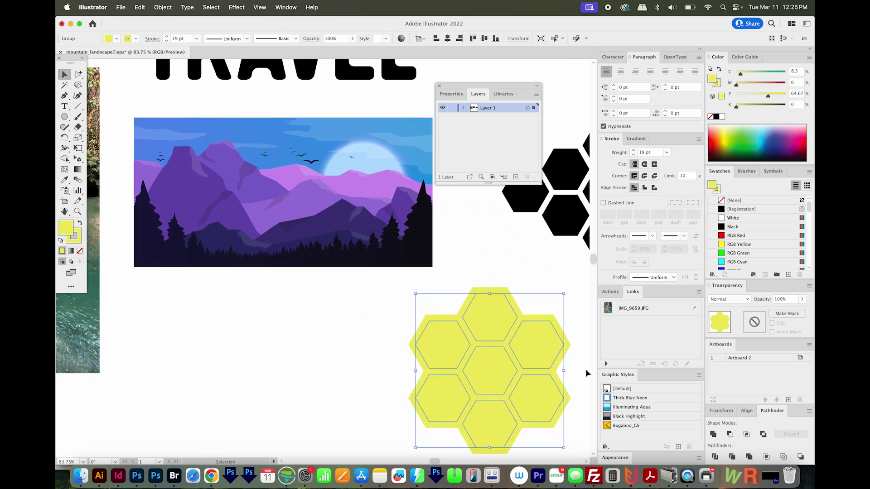
pyautogui.moveTo(497, 361); pyautogui.dragTo(300, 187)
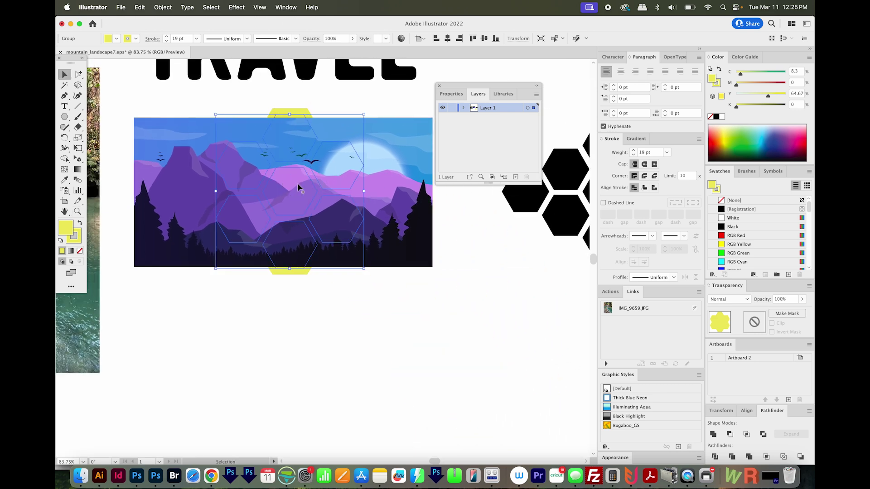
pyautogui.press('super+shift+bracketright')
pyautogui.moveTo(365, 117); pyautogui.dragTo(356, 124)
# Try to clip the mountain illustration to the yellow hexagon group, and undo back to the group's original size and position
pyautogui.keyDown('shift'); pyautogui.click(402, 212); pyautogui.keyUp('shift')
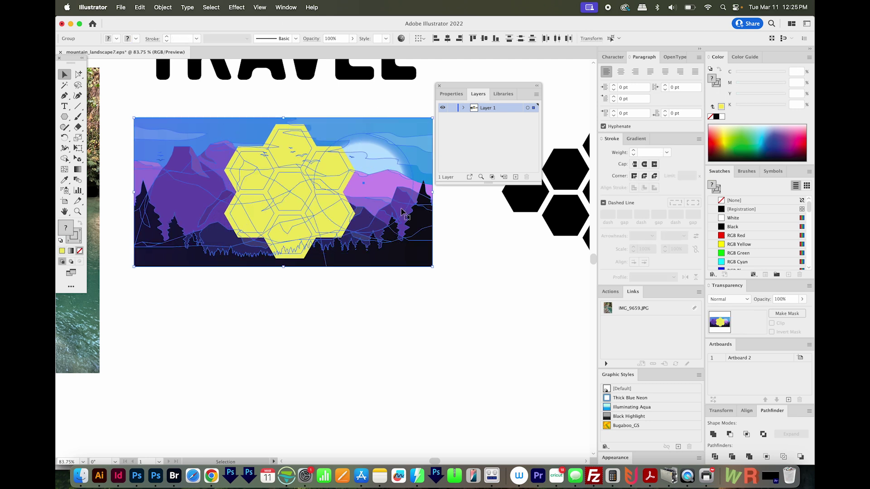
pyautogui.press('super+7')
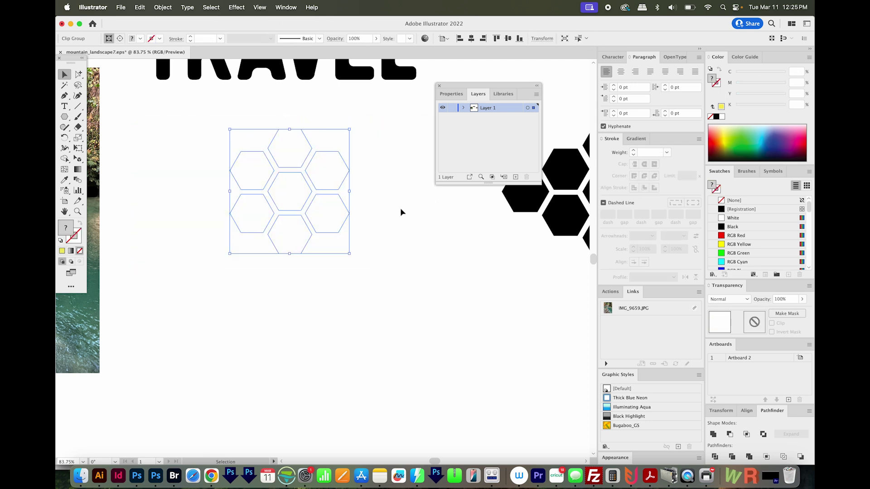
pyautogui.press('super+z')
pyautogui.press('super+z')
pyautogui.press('super+z')
pyautogui.press('super+z')
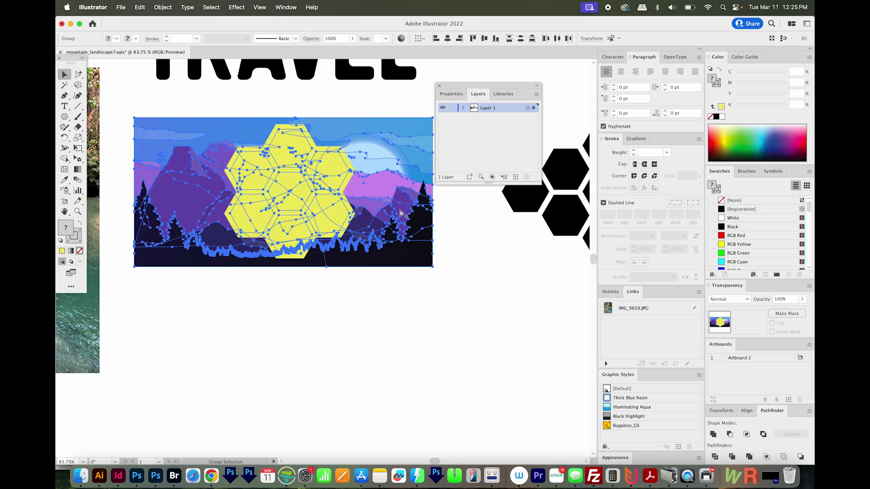
pyautogui.press('super+z')
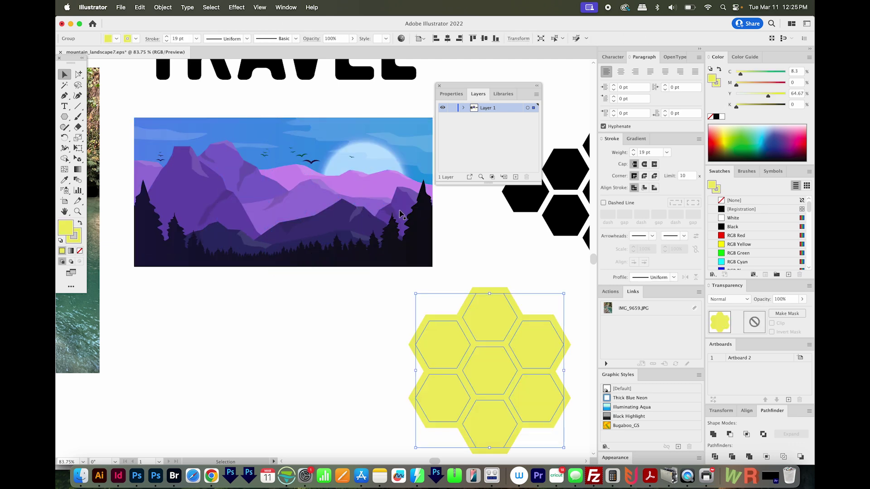
# Convert the yellow hexagon group into a compound path and place it in front of the mountain illustration
pyautogui.press('super')
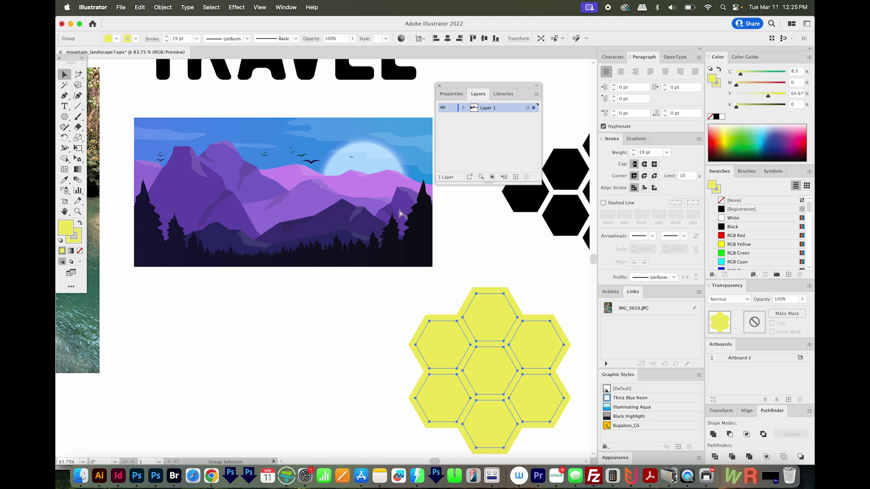
pyautogui.moveTo(471, 369); pyautogui.dragTo(287, 190)
pyautogui.press('shift+super+bracketright')
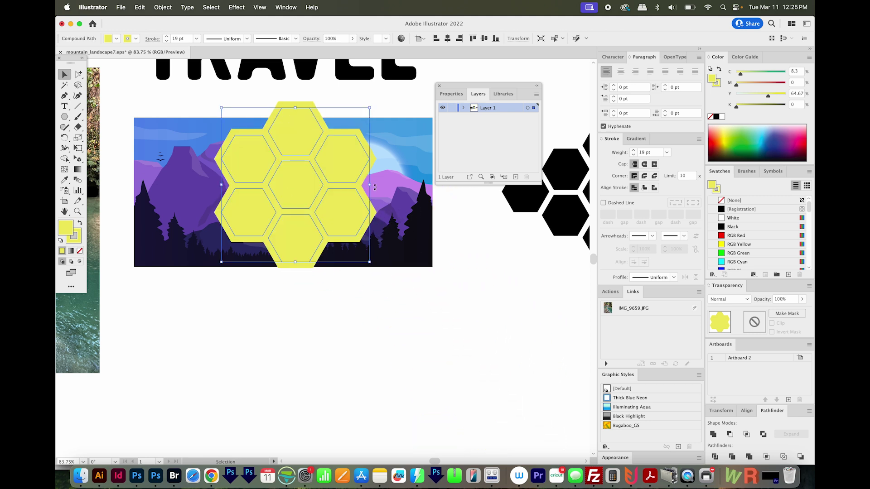
# Try clipping the mountain illustration to the yellow hexagon compound path, and undo the clipping and the path's placement over the illustration
pyautogui.keyDown('shift'); pyautogui.click(407, 199); pyautogui.keyUp('shift')
pyautogui.press('super+7')
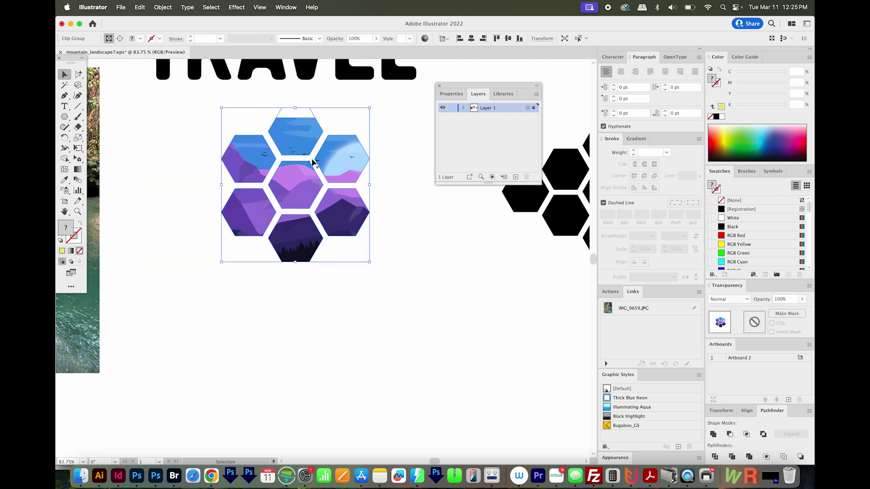
pyautogui.keyDown('alt'); pyautogui.click(283, 162); pyautogui.keyUp('alt')
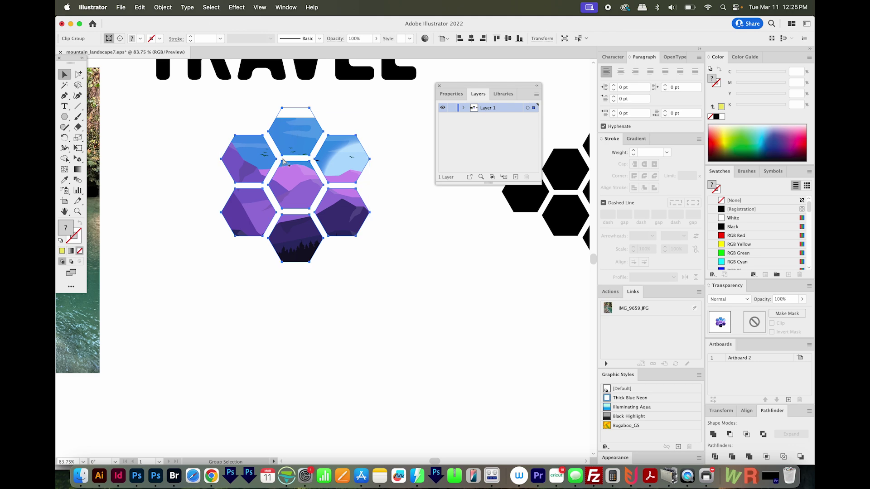
pyautogui.press('super+z')
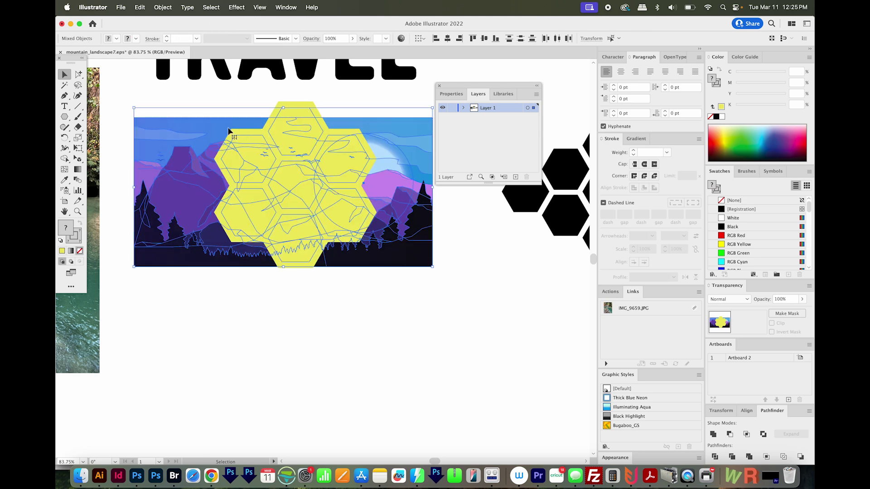
pyautogui.keyDown('alt'); pyautogui.click(278, 245); pyautogui.keyUp('alt')
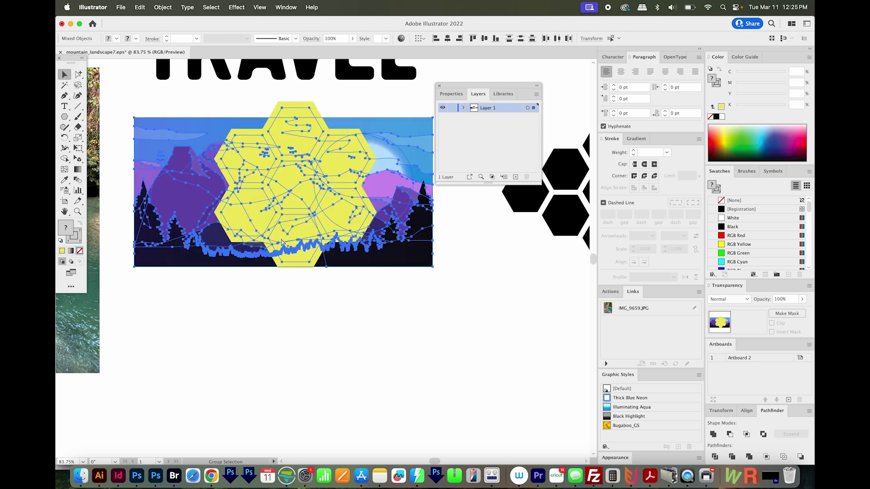
pyautogui.press('super+7')
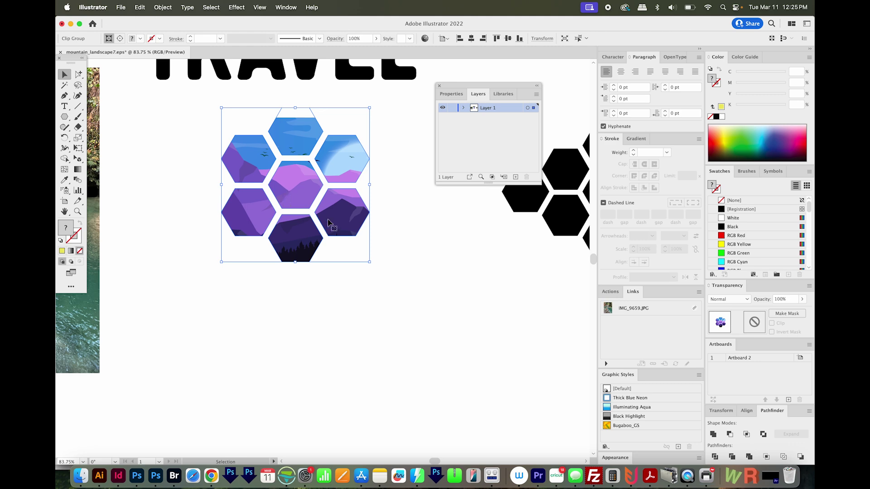
pyautogui.press('super+z')
pyautogui.press('super+z')
pyautogui.press('super+z')
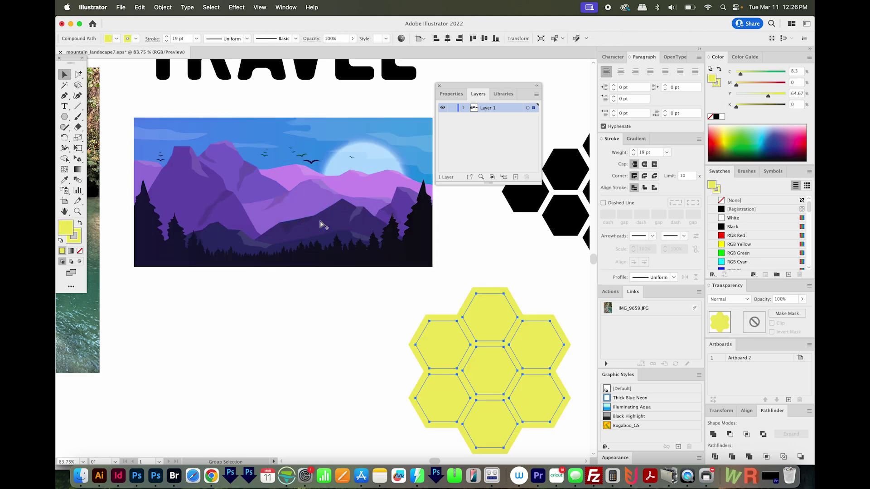
# Expand the fill and stroke of the yellow hexagon compound path and unite the resulting pieces into one solid shape
pyautogui.moveTo(491, 350); pyautogui.dragTo(410, 311)
pyautogui.moveTo(395, 323); pyautogui.dragTo(387, 318)
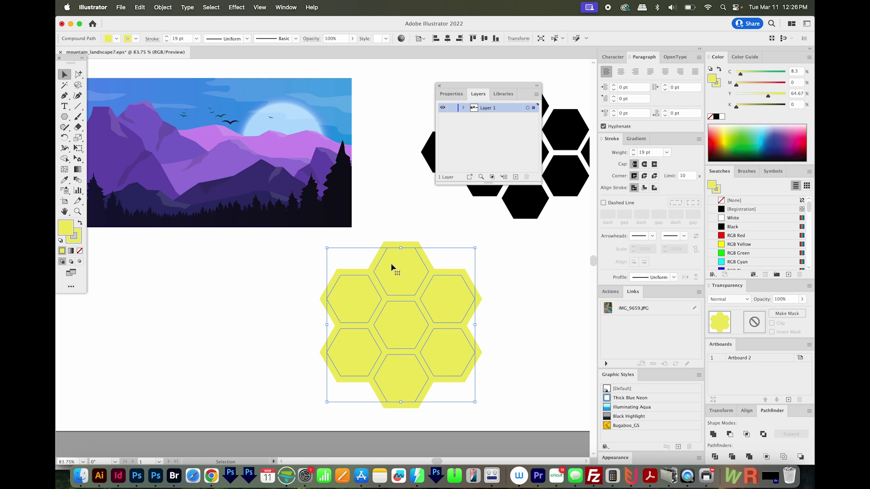
pyautogui.click(162, 7)
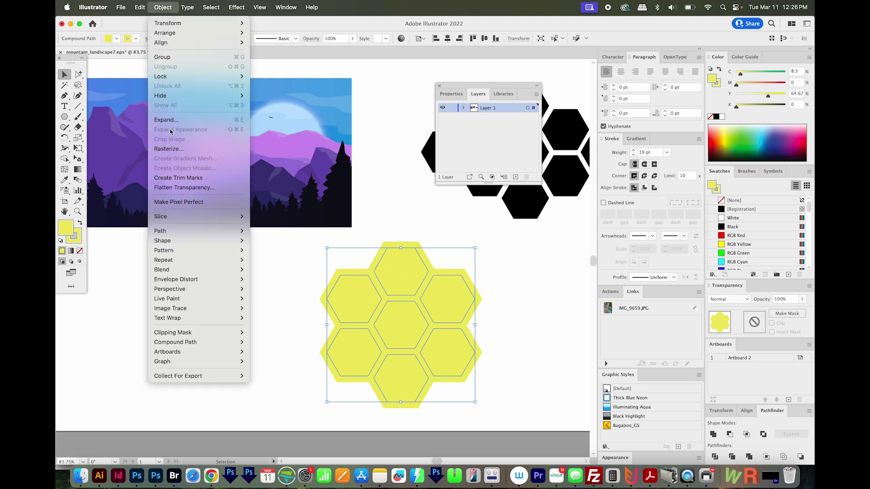
pyautogui.click(184, 120)
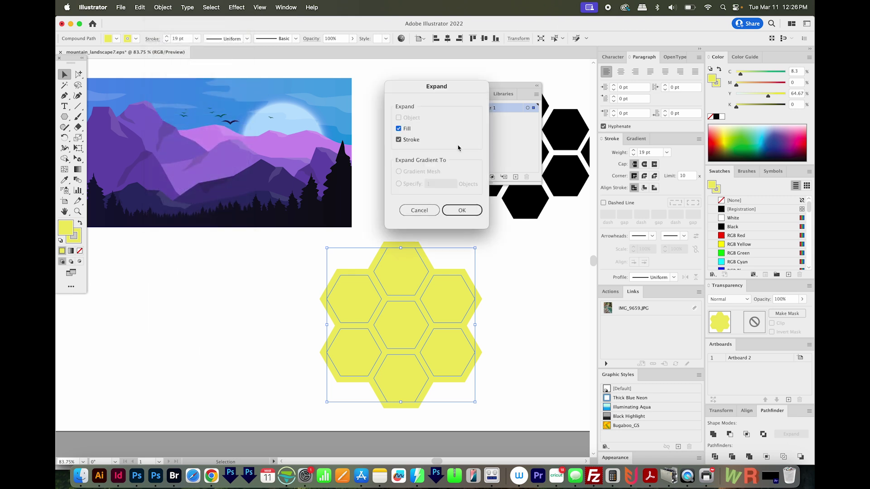
pyautogui.click(461, 210)
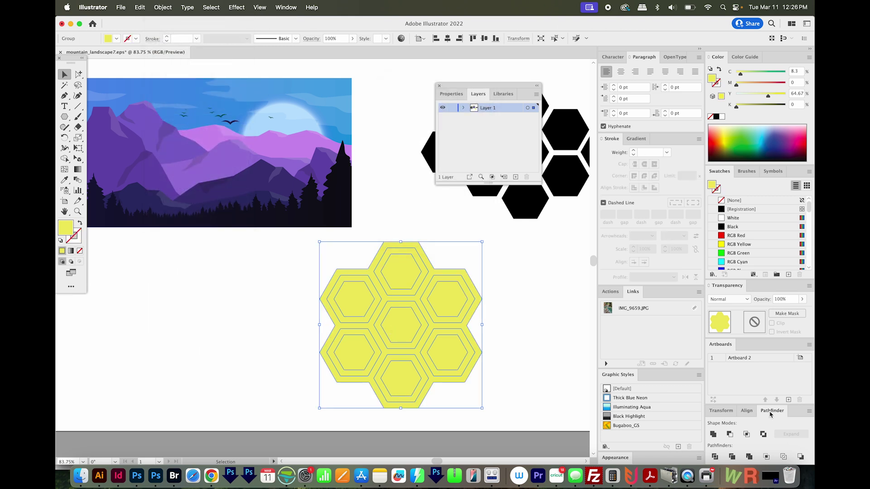
pyautogui.click(713, 435)
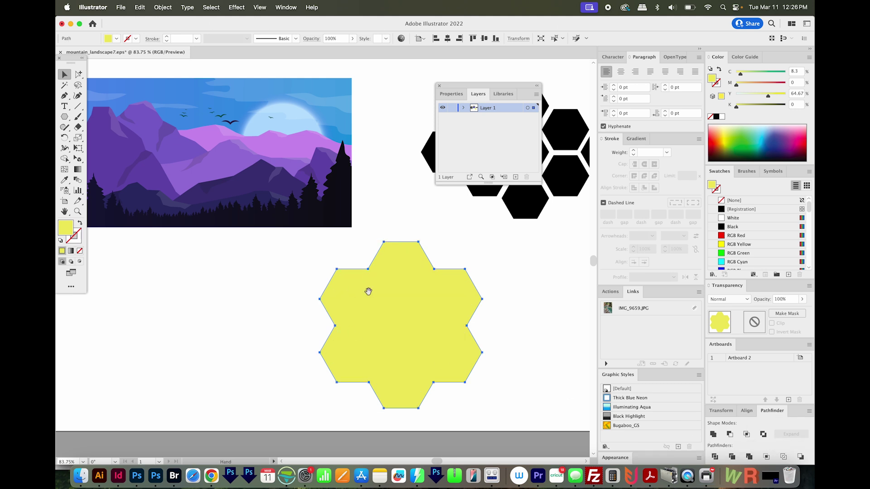
# Place the united yellow shape in front of the mountain illustration and scale it down to fit within the illustration's height
pyautogui.moveTo(367, 291); pyautogui.dragTo(439, 295)
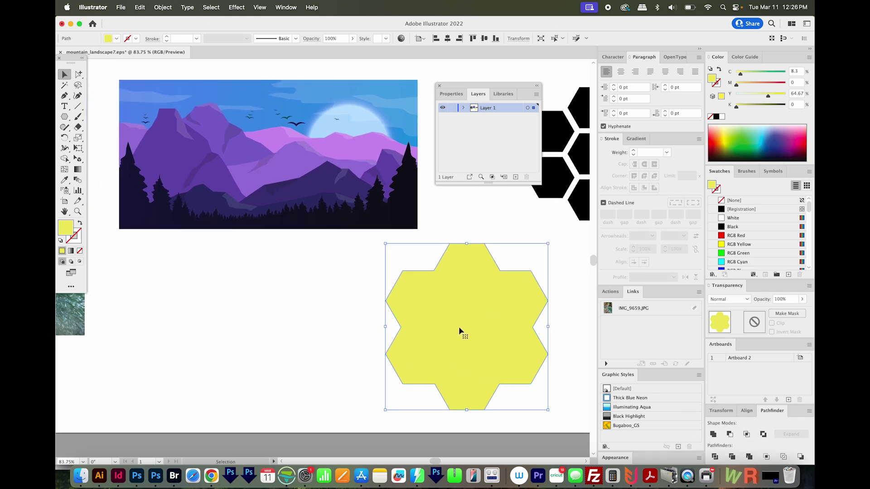
pyautogui.moveTo(459, 330)
pyautogui.mouseDown()
pyautogui.moveTo(324, 157)
pyautogui.moveTo(271, 147)
pyautogui.mouseUp()
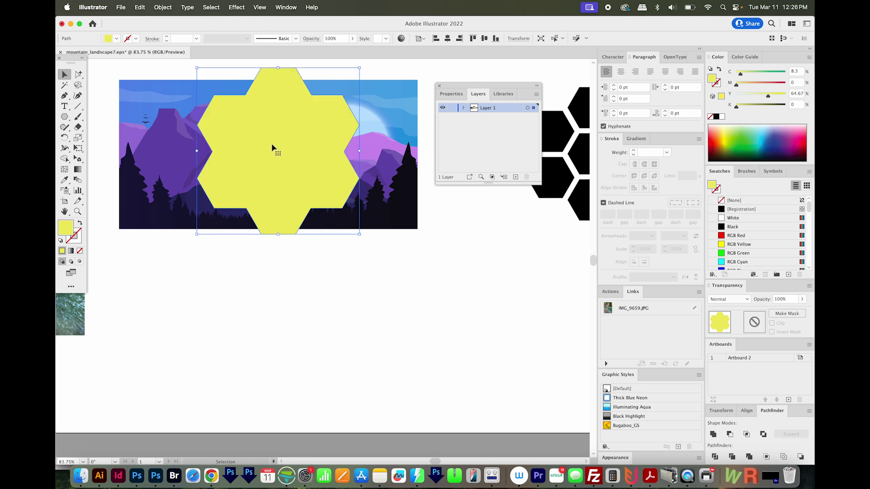
pyautogui.moveTo(359, 68); pyautogui.dragTo(345, 83)
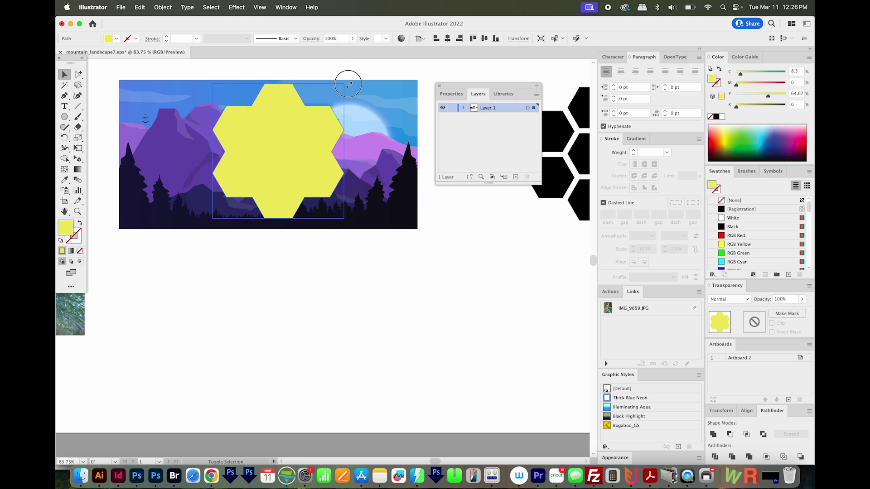
# Clip the mountain illustration to the united yellow shape, and undo back to the shape's original size and position below the illustration
pyautogui.moveTo(297, 118); pyautogui.dragTo(284, 140)
pyautogui.press('super+7')
pyautogui.click(241, 104)
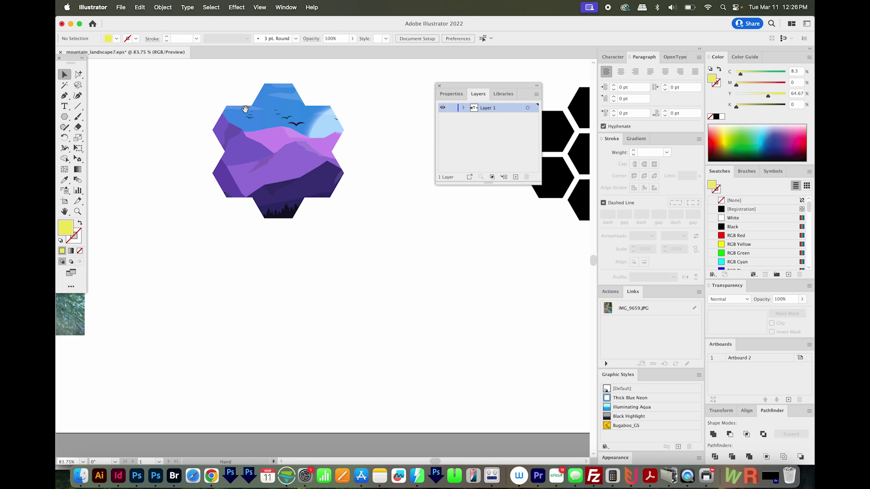
pyautogui.moveTo(318, 192); pyautogui.dragTo(314, 219)
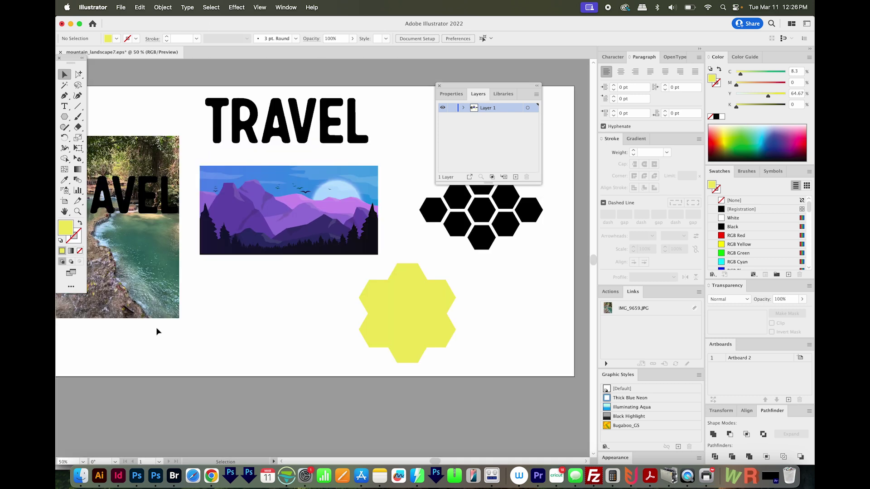
# Move the united yellow shape up close to the mountain illustration's lower-right corner, and select the illustration
pyautogui.click(369, 312)
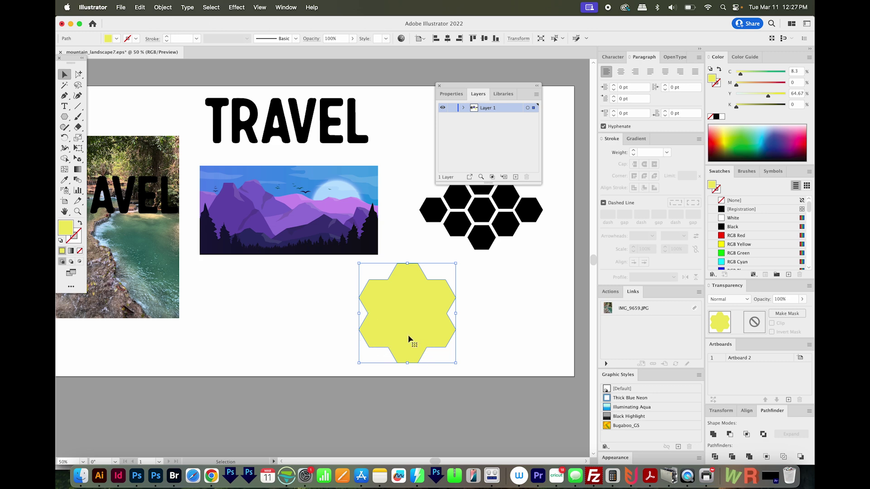
pyautogui.moveTo(408, 339); pyautogui.dragTo(403, 291)
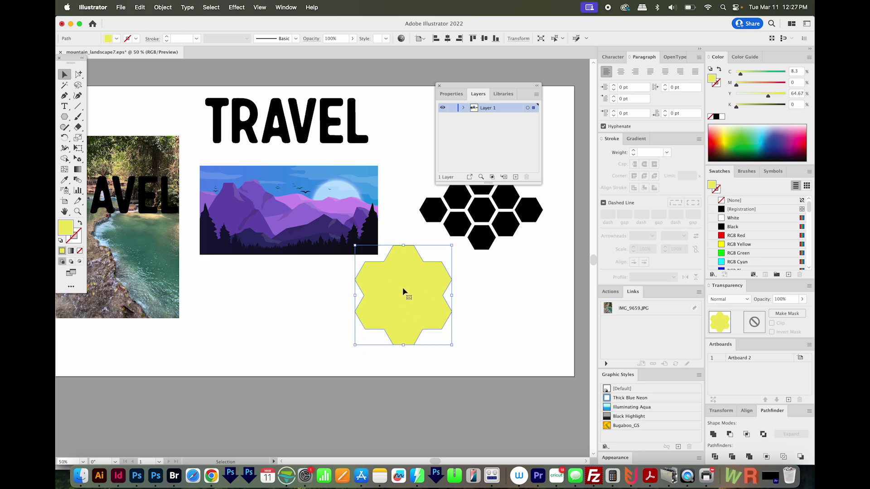
pyautogui.click(269, 248)
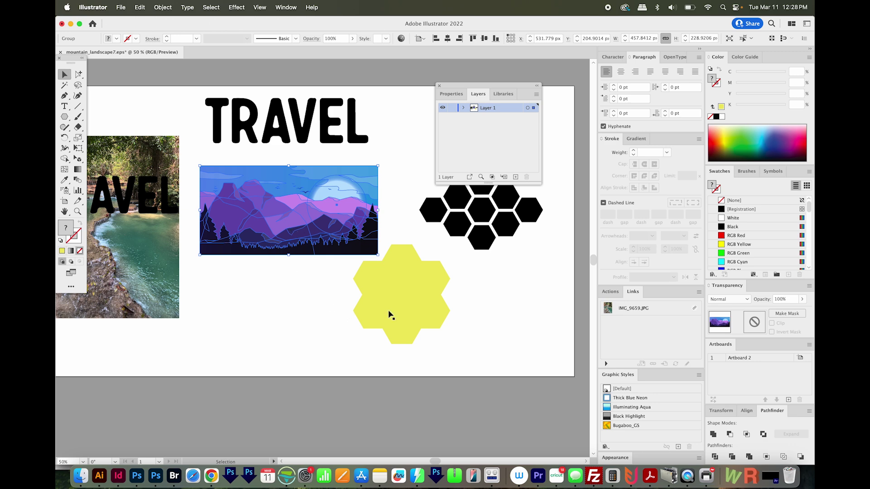
pyautogui.click(295, 313)
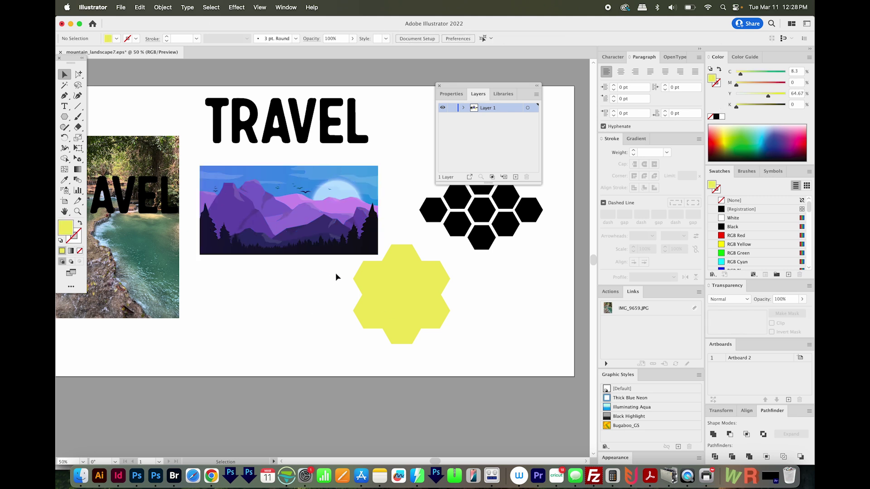
pyautogui.click(233, 208)
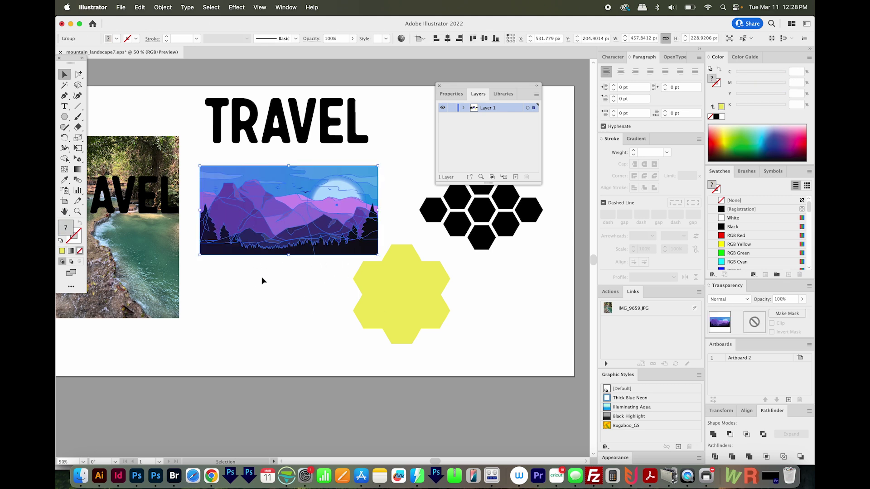